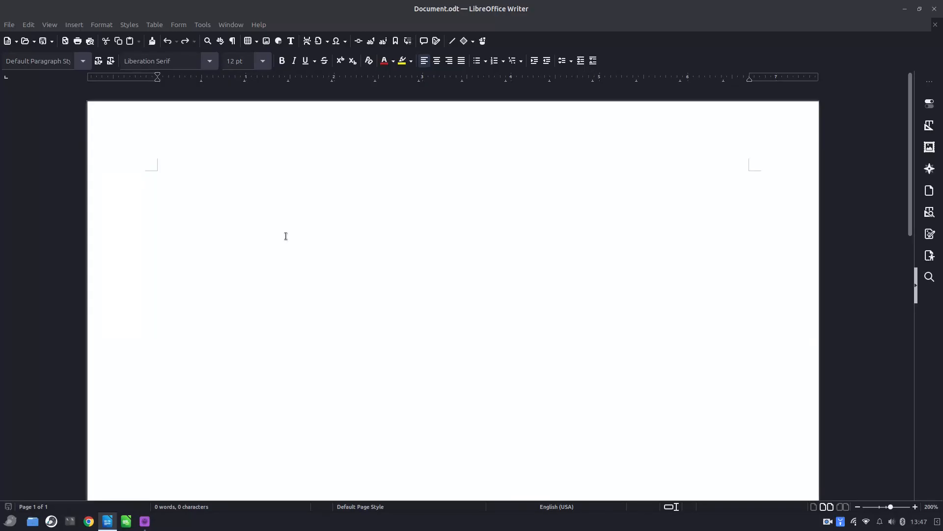
# Step: Write the title "My project" on the first line and format it as Heading 1
pyautogui.write('My pr')
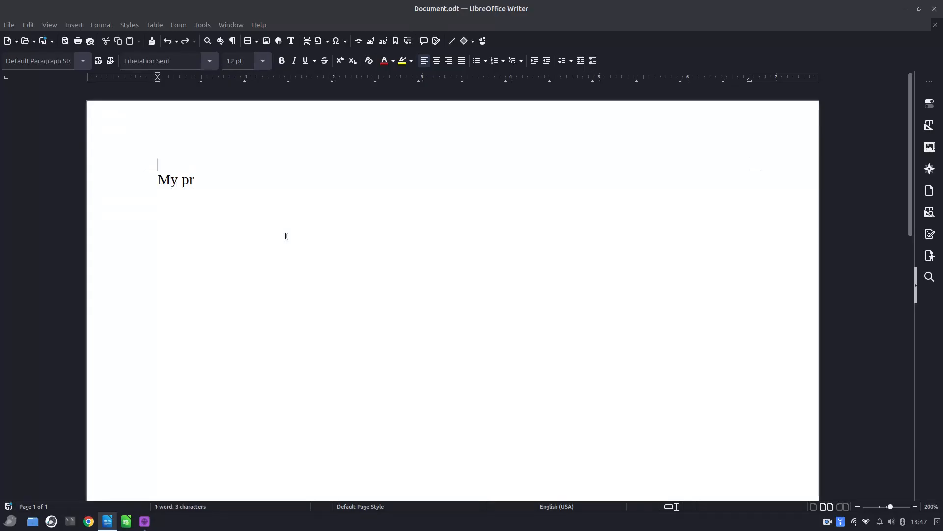
pyautogui.write('oject')
pyautogui.hotkey('ctrl', '1')
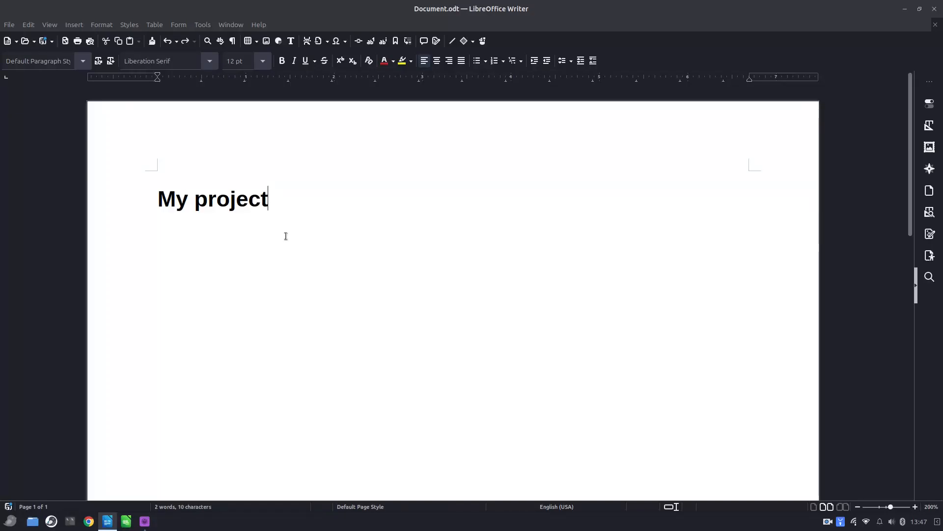
# Step: Add the body text "Para 1" below the heading and save the document
pyautogui.press('Return')
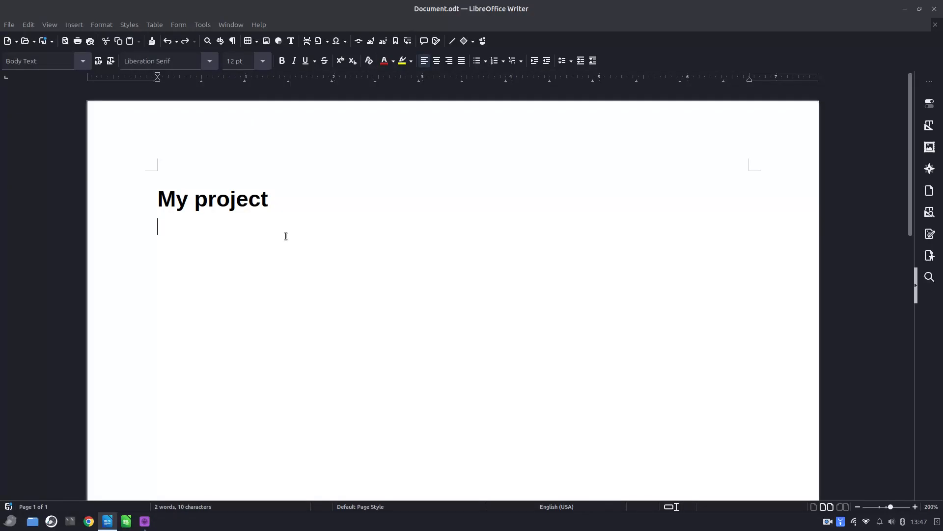
pyautogui.write('Para 1')
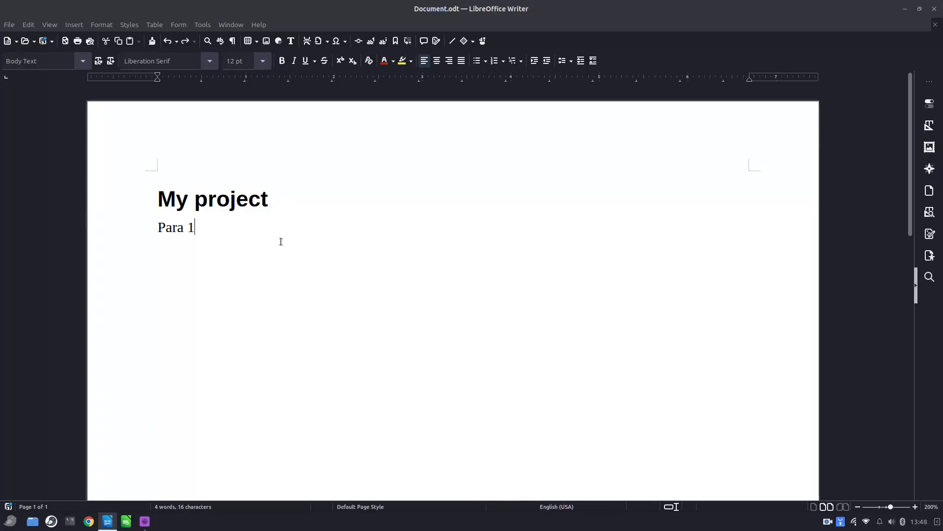
pyautogui.click(42, 43)
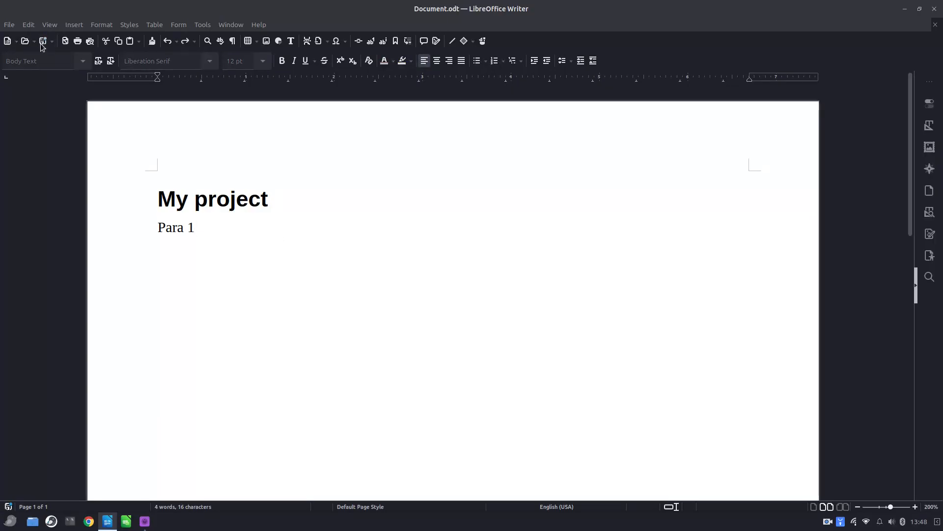
# Step: Save a new version of the document with the comment "v1. Par 1" and close the version list
pyautogui.click(9, 25)
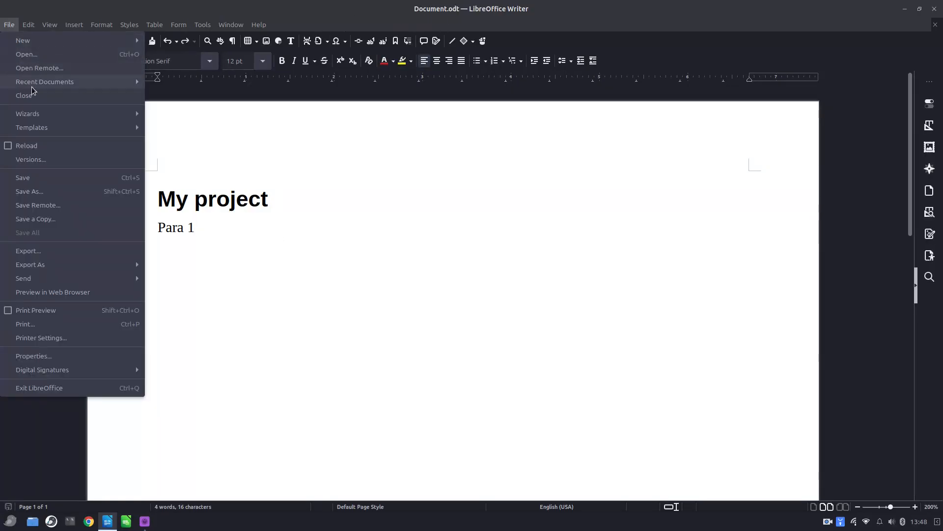
pyautogui.click(30, 159)
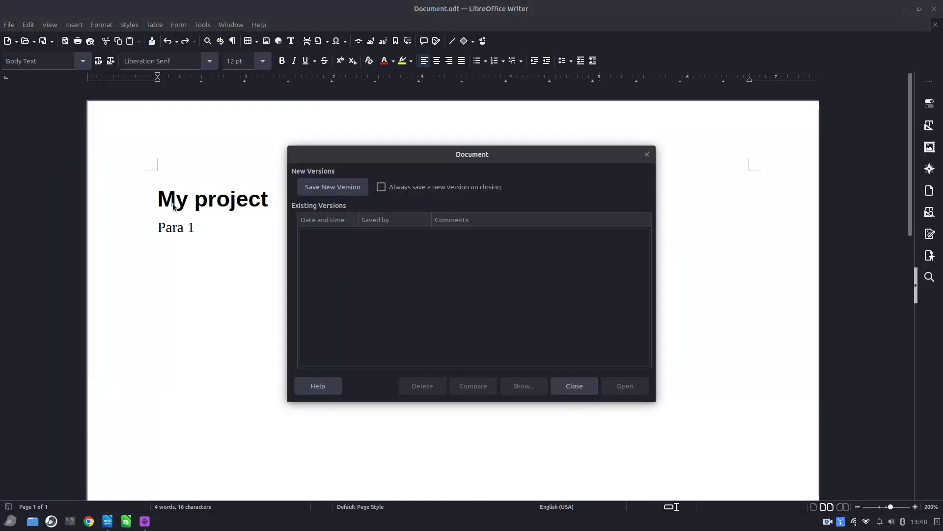
pyautogui.click(330, 187)
pyautogui.write('v1. Par')
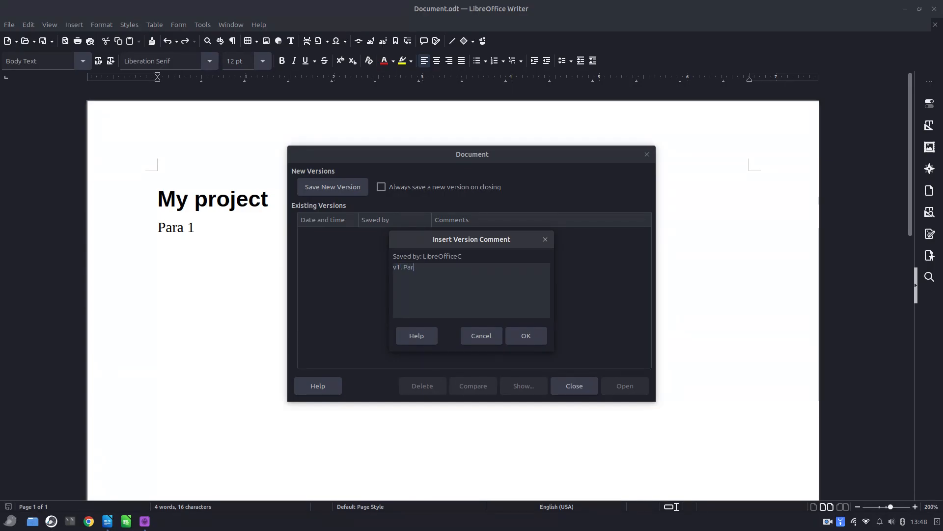
pyautogui.press('Left')
pyautogui.press('Left')
pyautogui.click(526, 335)
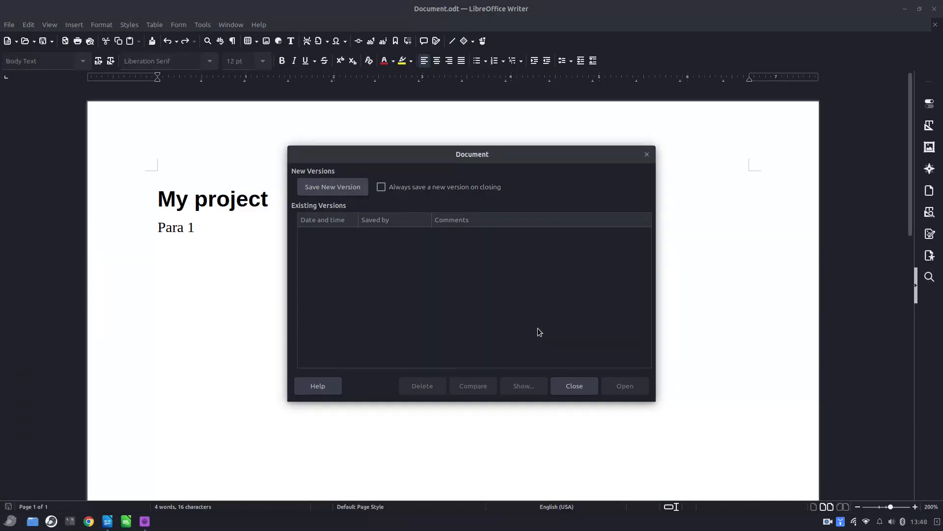
pyautogui.click(585, 388)
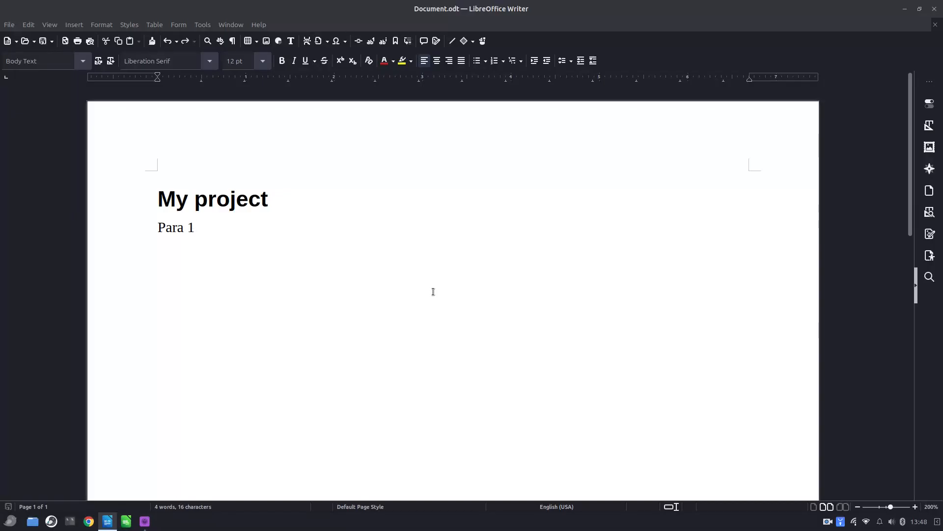
# Step: Add "Para 2" below Para 1 with a blank line between, and save a new version commented "v2. Par 2"
pyautogui.press('Return')
pyautogui.write('Para 2')
pyautogui.click(12, 24)
pyautogui.click(42, 145)
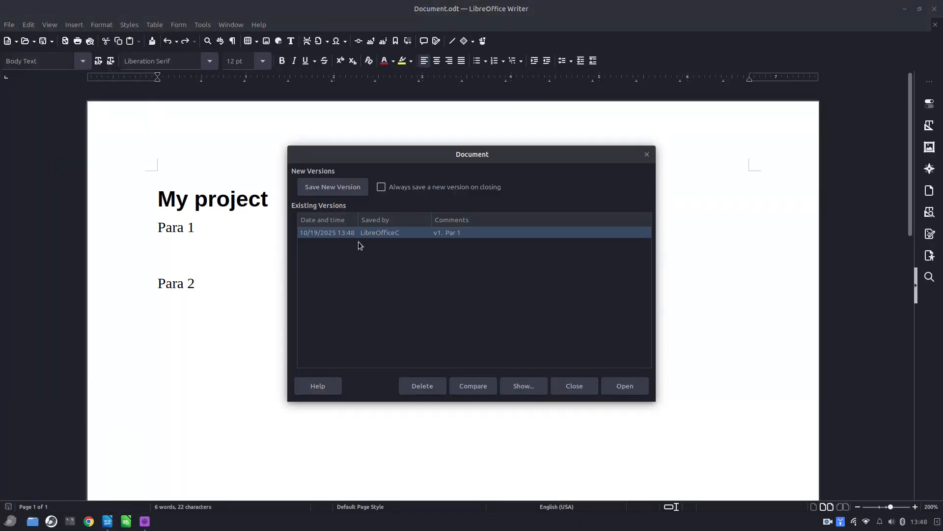
pyautogui.click(324, 186)
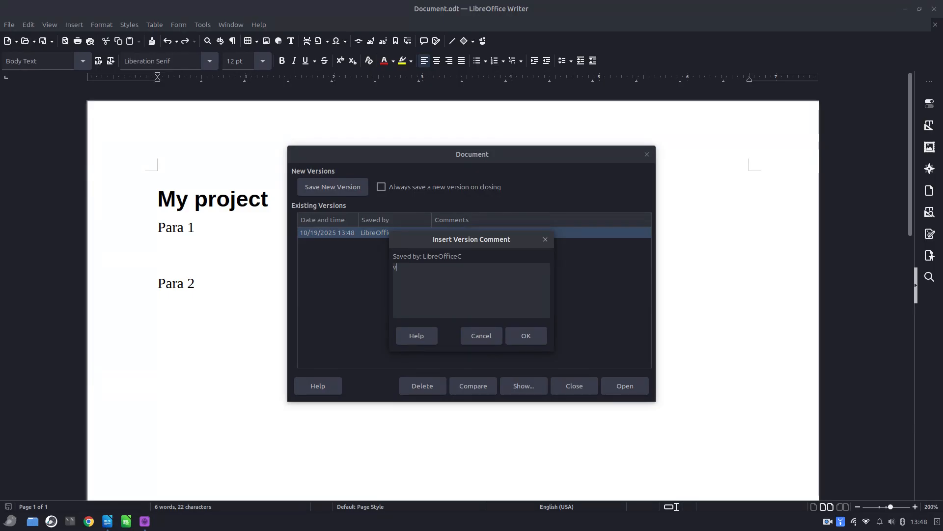
pyautogui.write('v2. Par 2')
pyautogui.click(531, 338)
pyautogui.click(555, 382)
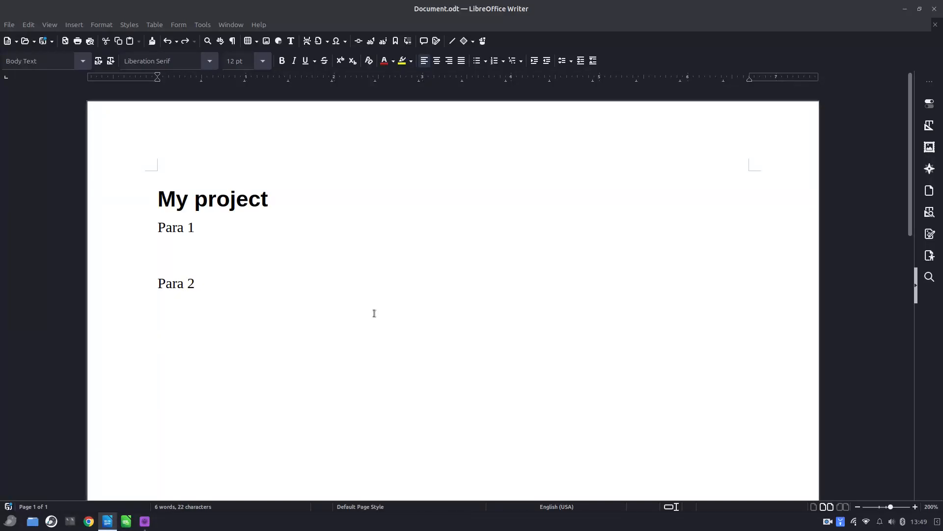
# Step: Add "Para 3" below Para 2, and delete Para 1, Para 2 and the blank lines so Para 3 directly follows the heading
pyautogui.write('Pa')
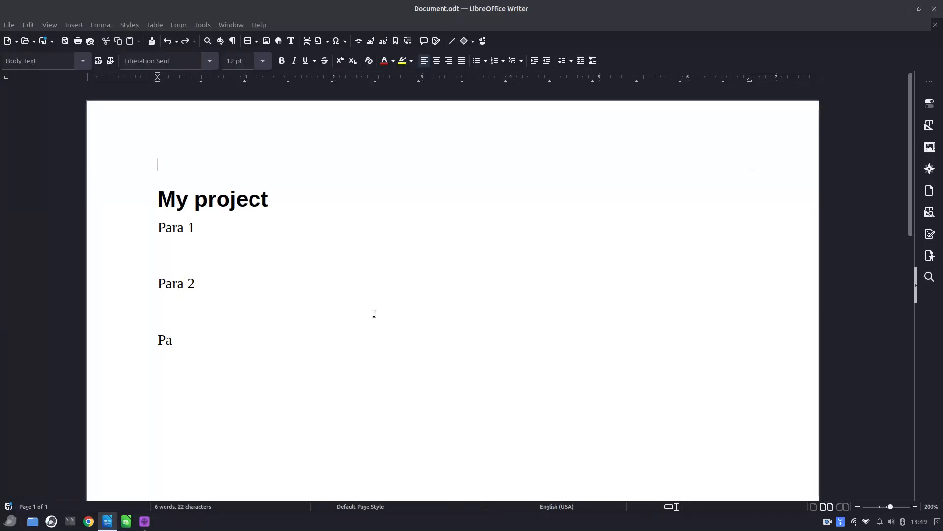
pyautogui.write('ra 3')
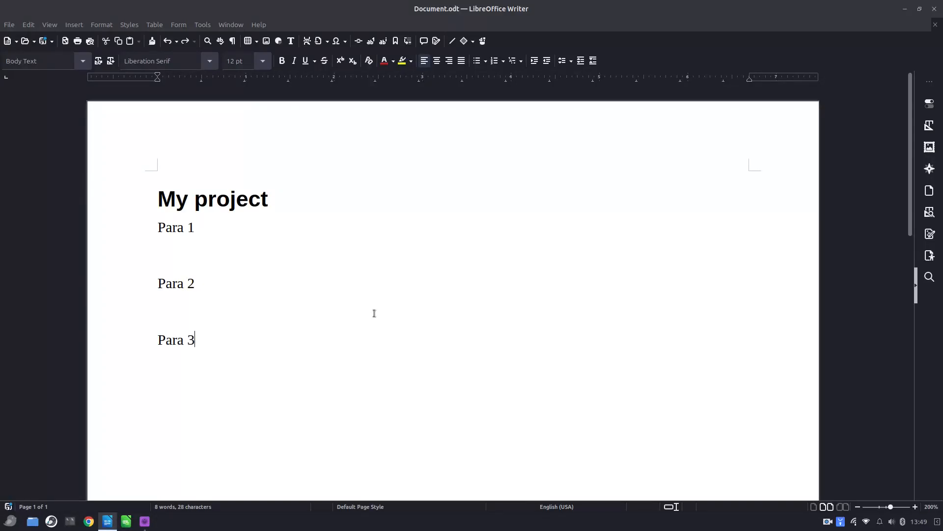
pyautogui.press('Up')
pyautogui.hotkey('shift', 'Up')
pyautogui.hotkey('shift', 'Up')
pyautogui.hotkey('shift', 'Up')
pyautogui.hotkey('shift', 'Up')
pyautogui.hotkey('shift', 'Down')
pyautogui.hotkey('shift', 'Left')
pyautogui.hotkey('shift', 'Left')
pyautogui.hotkey('shift', 'Left')
pyautogui.hotkey('shift', 'Left')
pyautogui.hotkey('shift', 'Left')
pyautogui.hotkey('shift', 'Left')
pyautogui.hotkey('shift', 'Left')
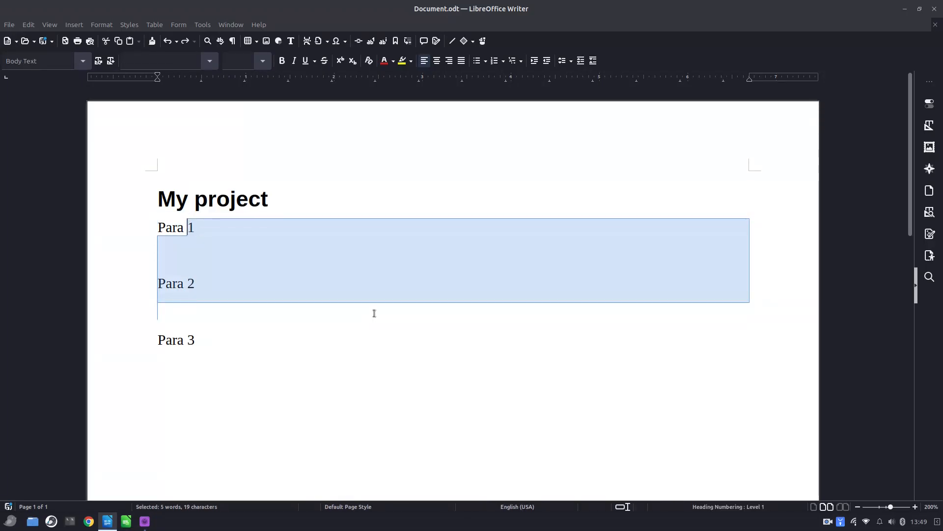
pyautogui.hotkey('shift', 'Right')
pyautogui.press('Delete')
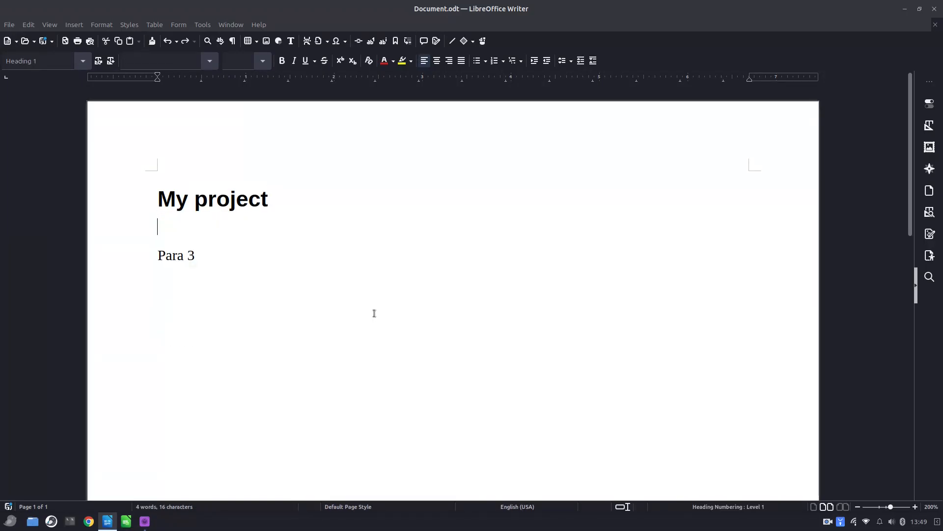
pyautogui.press('Delete')
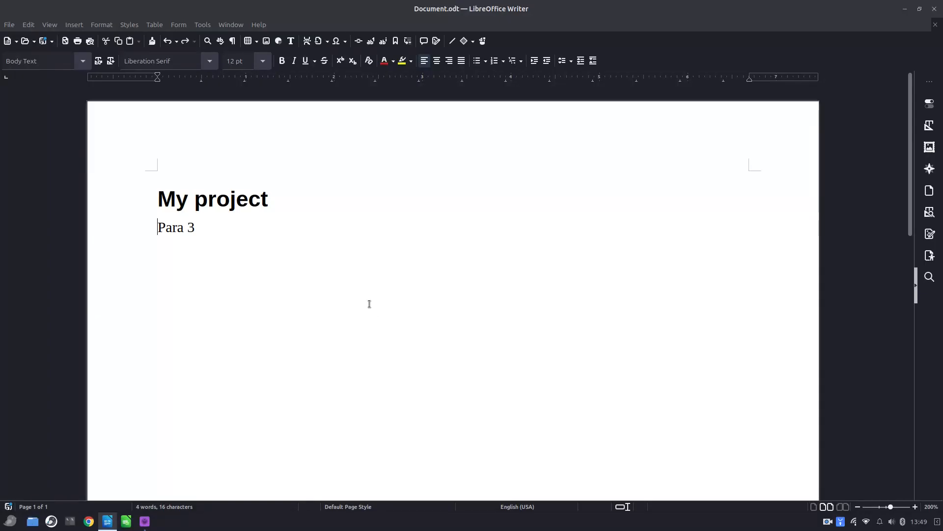
# Step: Save the document and store a new version with the comment "v 3. par 3"
pyautogui.hotkey('ctrl', 's')
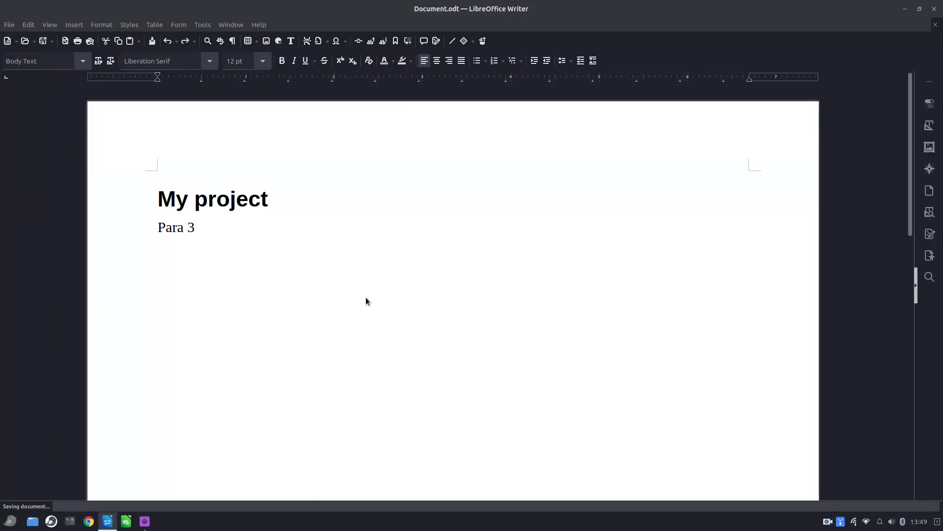
pyautogui.press('End')
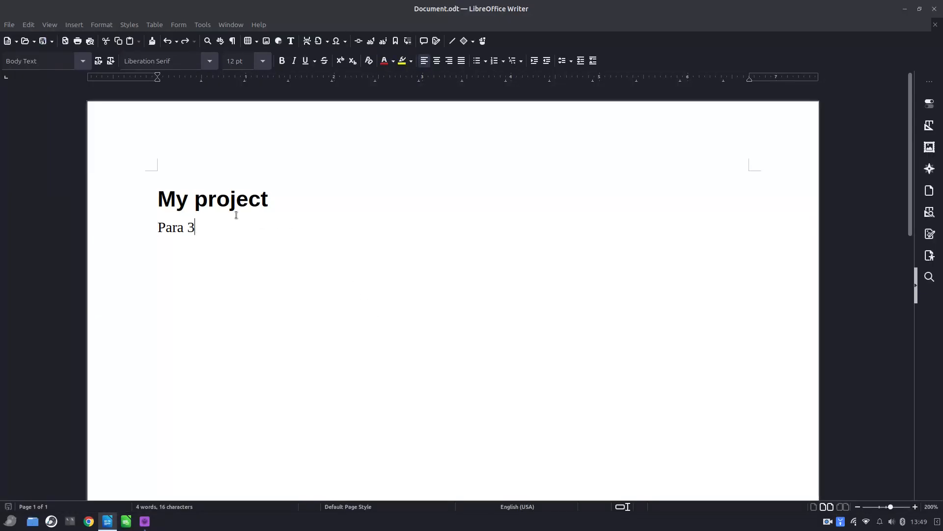
pyautogui.click(9, 25)
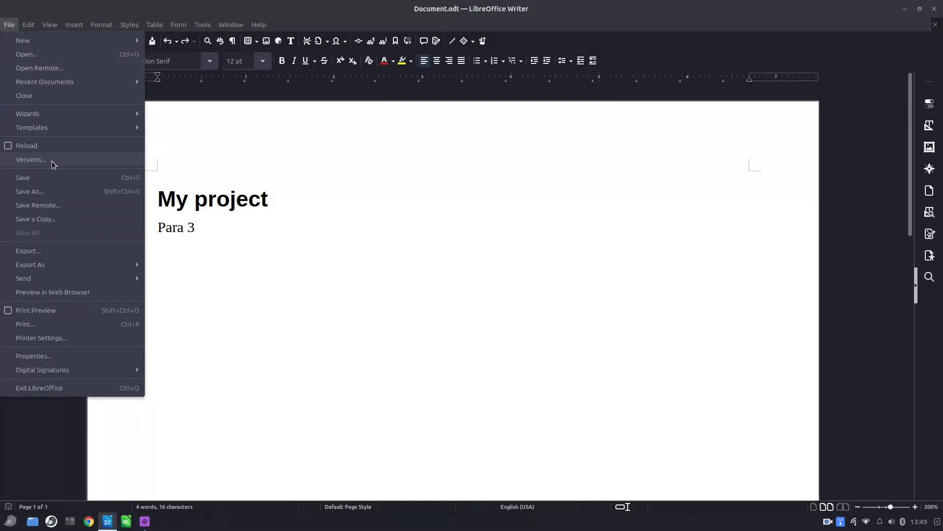
pyautogui.click(31, 159)
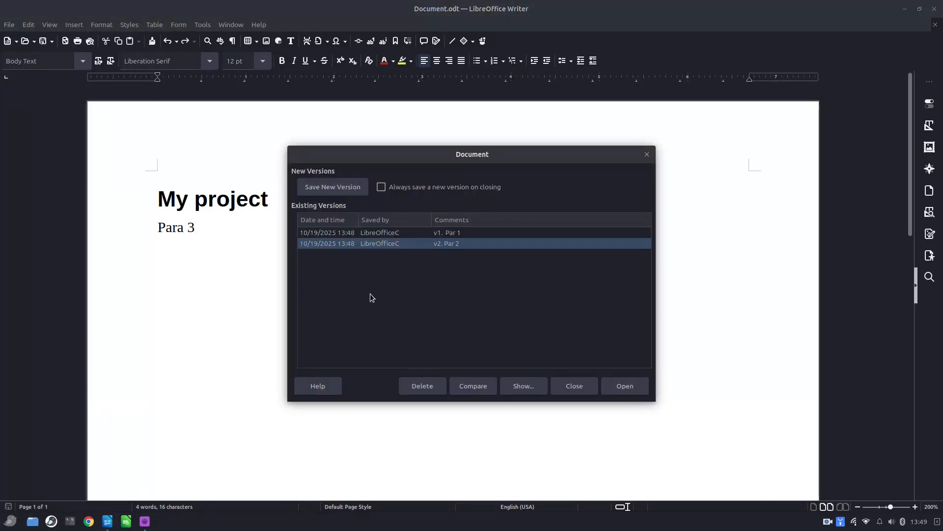
pyautogui.click(328, 192)
pyautogui.write('v 3. par 3')
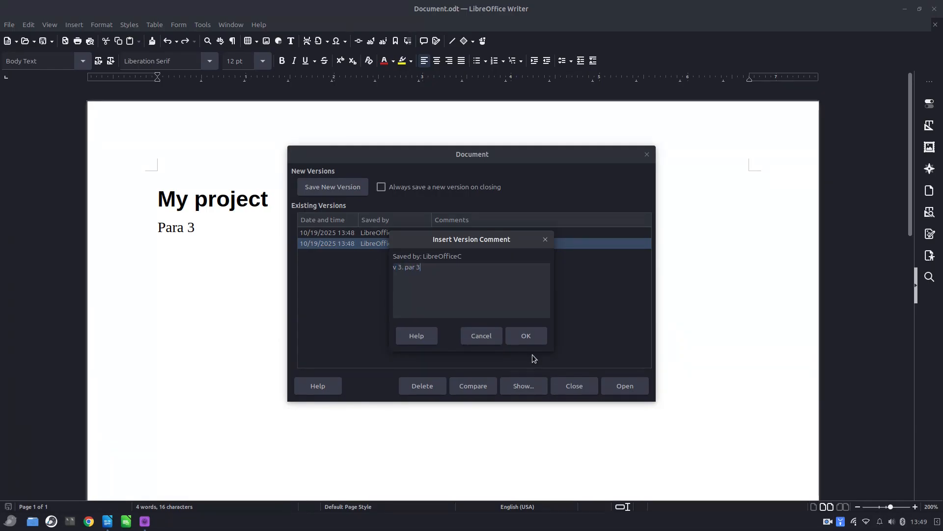
pyautogui.click(536, 337)
pyautogui.click(573, 386)
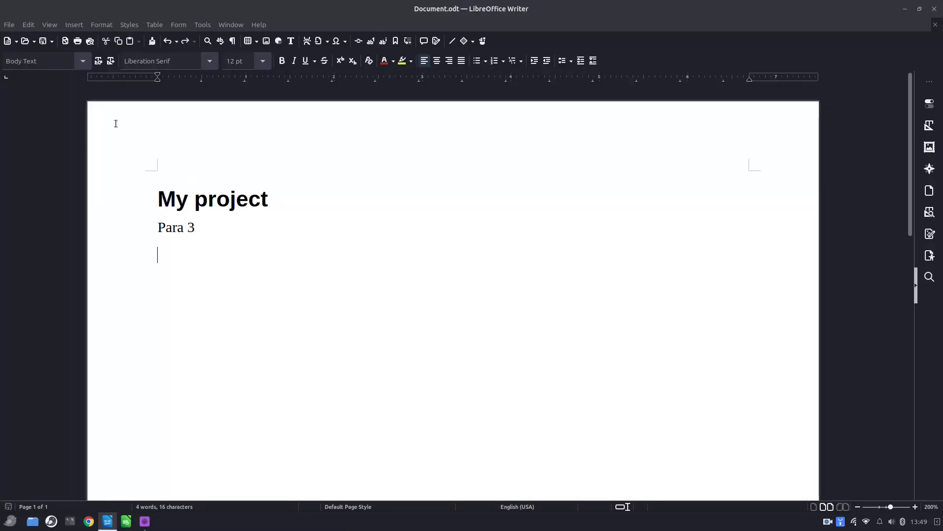
# Step: Open the saved version "v2. Par 2" to view its content, and close its window
pyautogui.click(10, 25)
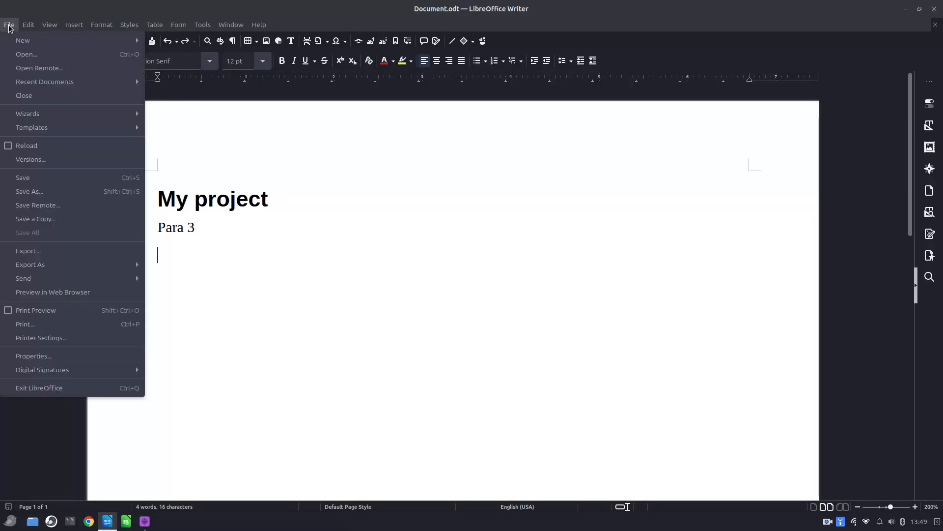
pyautogui.click(30, 158)
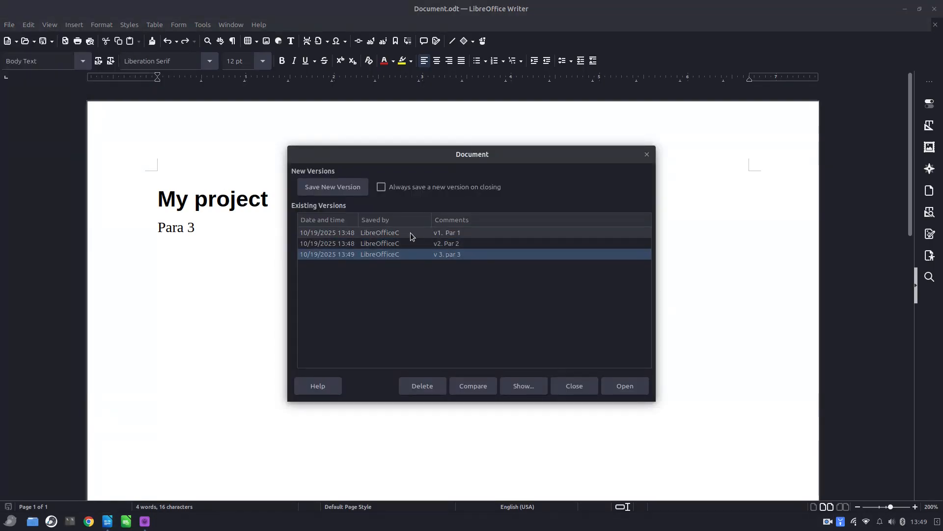
pyautogui.click(400, 242)
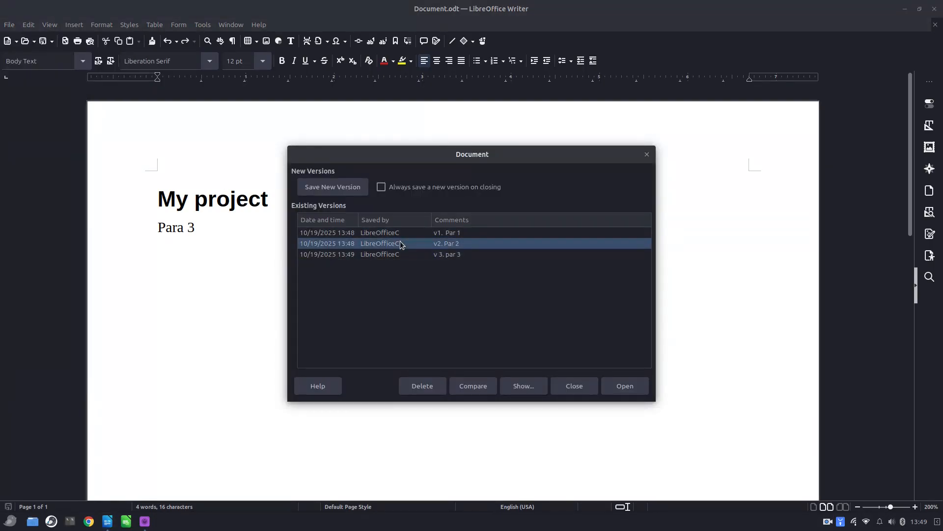
pyautogui.doubleClick(400, 242)
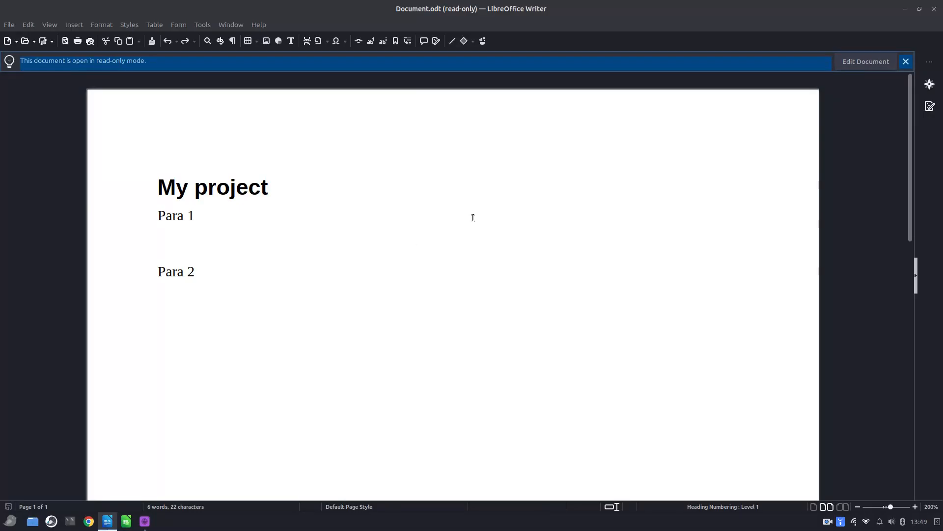
pyautogui.click(934, 9)
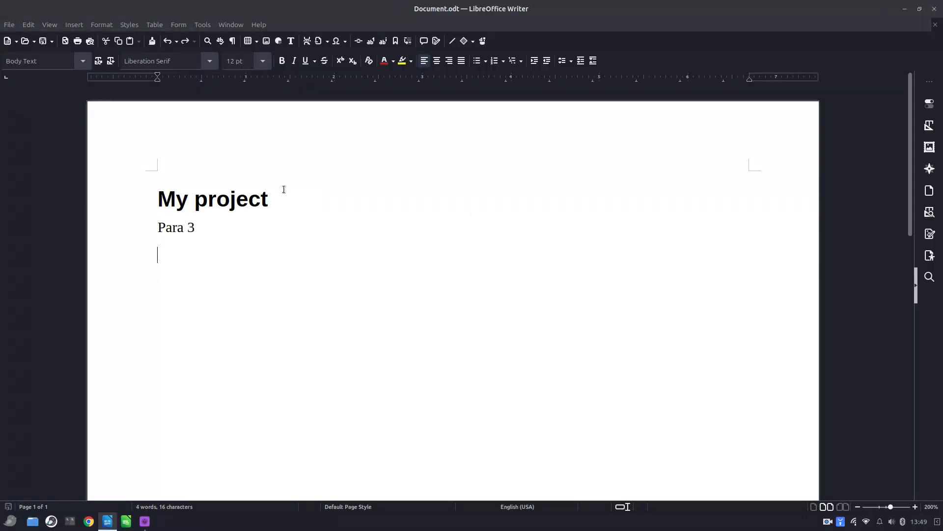
# Step: Open the saved version "v1. Par 1" to view its content, and close its window
pyautogui.click(10, 24)
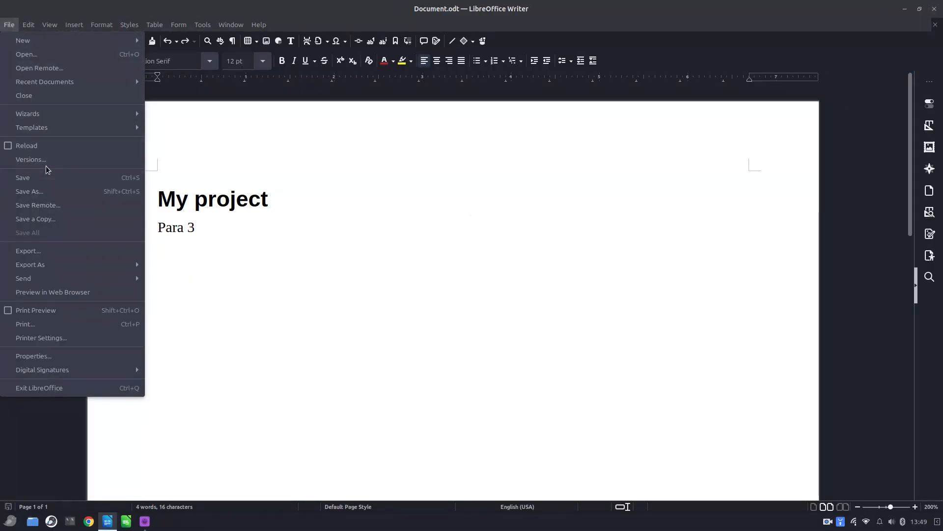
pyautogui.click(46, 162)
pyautogui.doubleClick(473, 233)
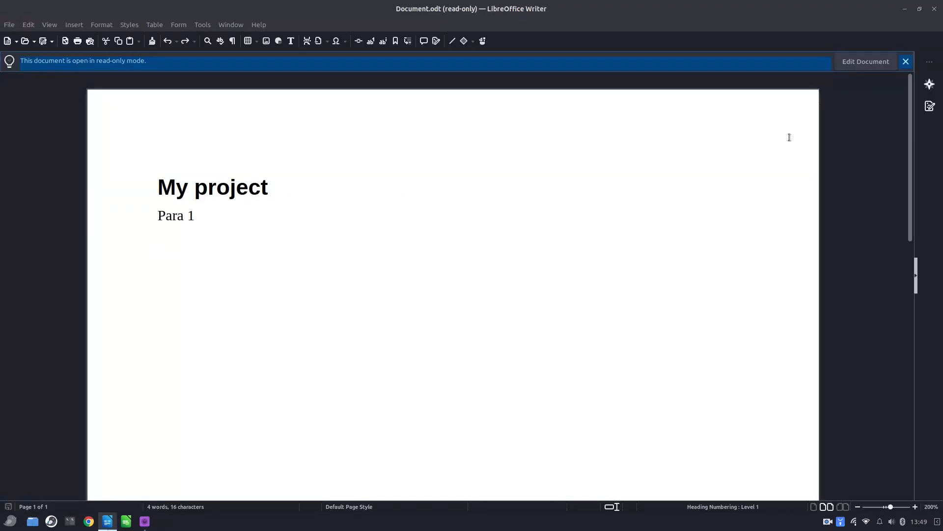
pyautogui.click(934, 8)
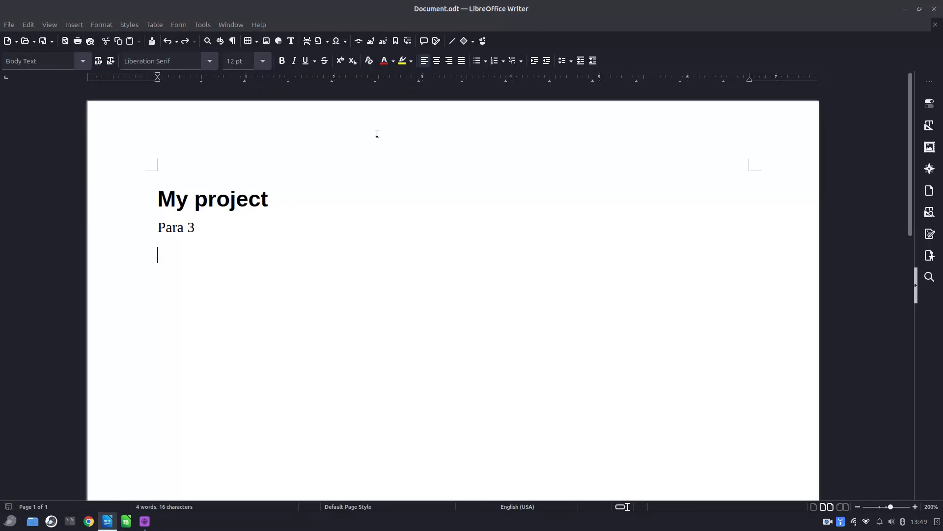
# Step: Open the version "v2. Par 2" once more to check its paragraphs, and return to the current document
pyautogui.click(9, 24)
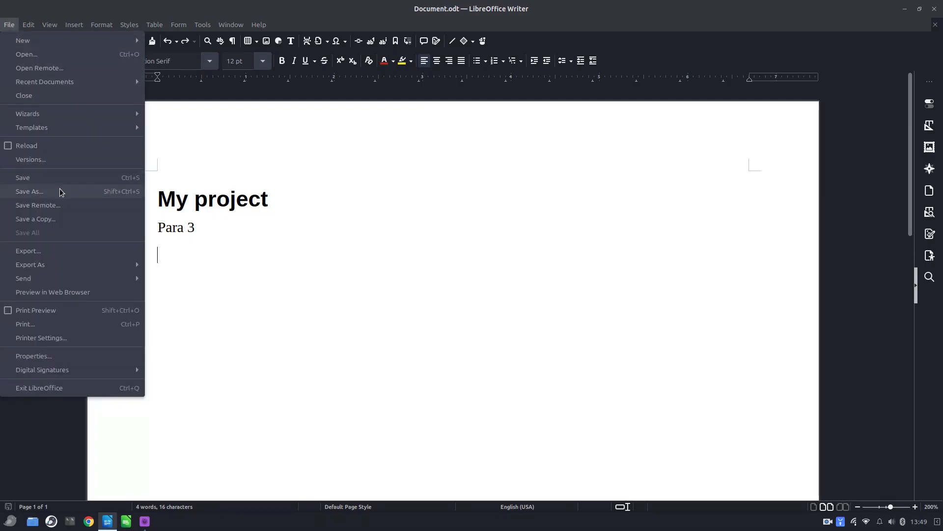
pyautogui.click(53, 160)
pyautogui.doubleClick(459, 246)
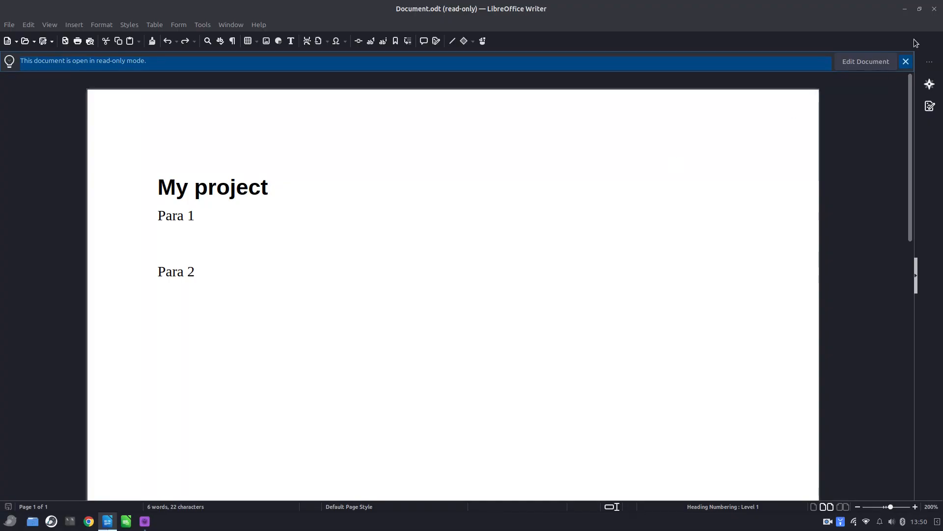
pyautogui.click(934, 9)
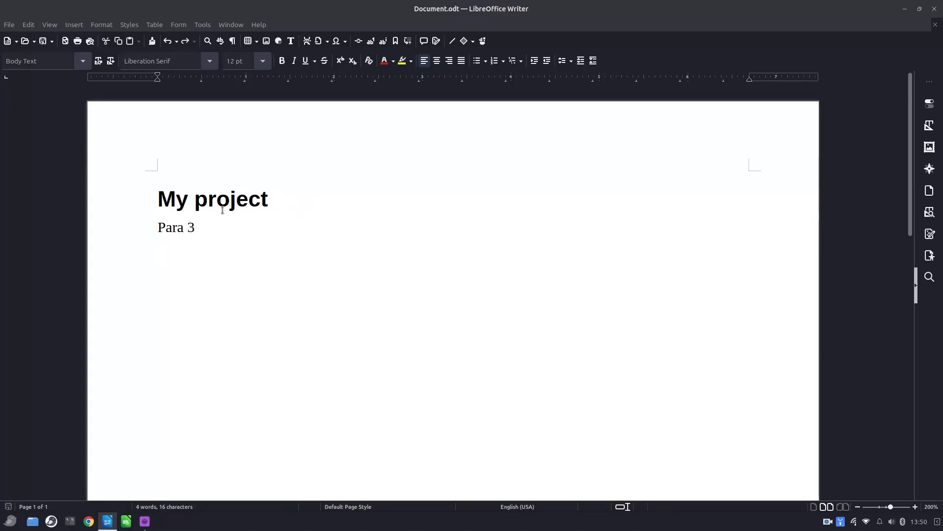
# Step: Open the saved version "v2. Par 2", copy its paragraphs Para 1 and Para 2, and close its window
pyautogui.click(9, 24)
pyautogui.click(42, 157)
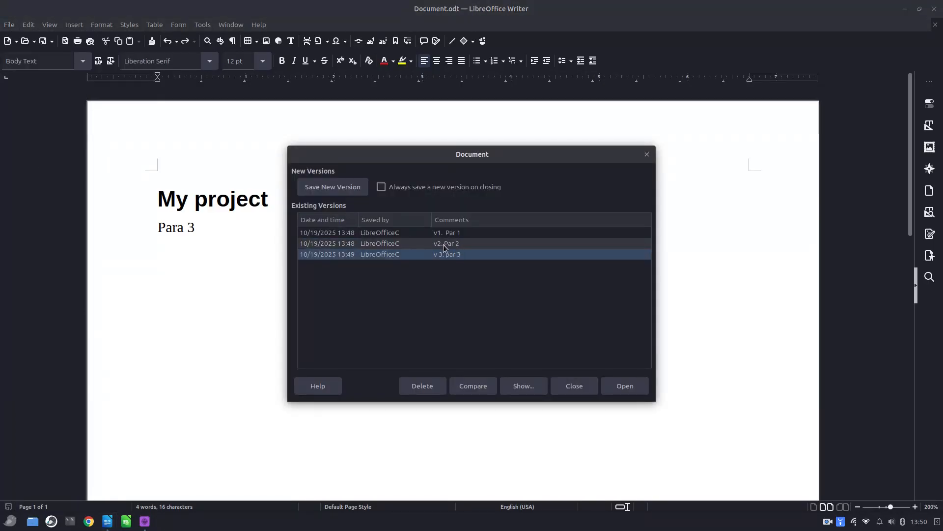
pyautogui.click(449, 243)
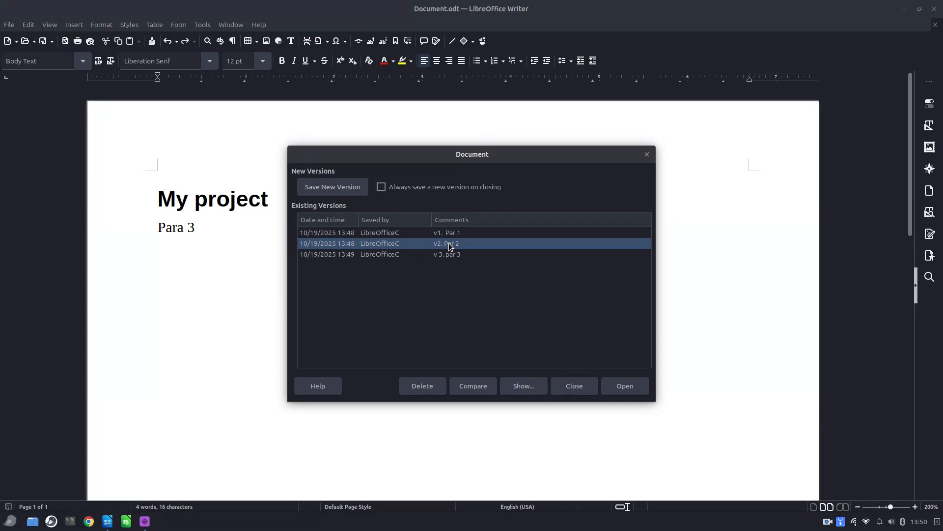
pyautogui.doubleClick(450, 243)
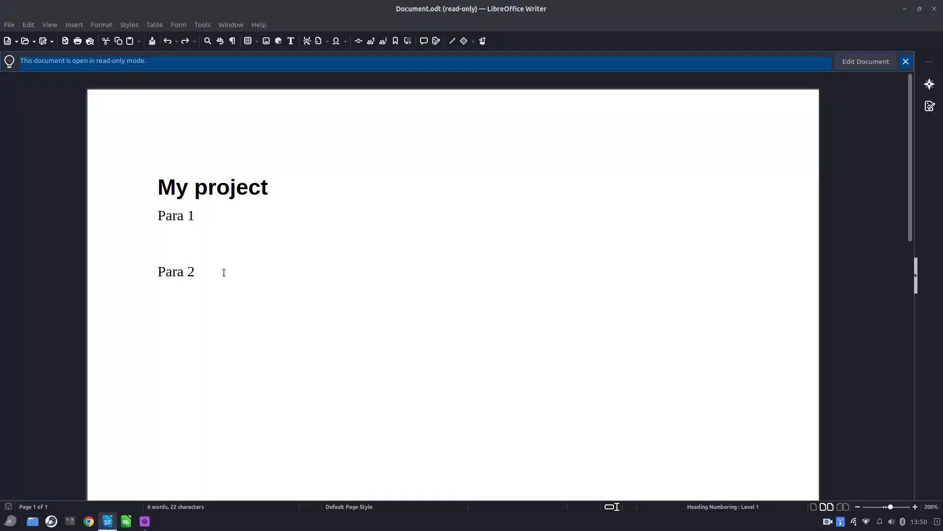
pyautogui.moveTo(224, 272); pyautogui.dragTo(130, 212)
pyautogui.rightClick(177, 215)
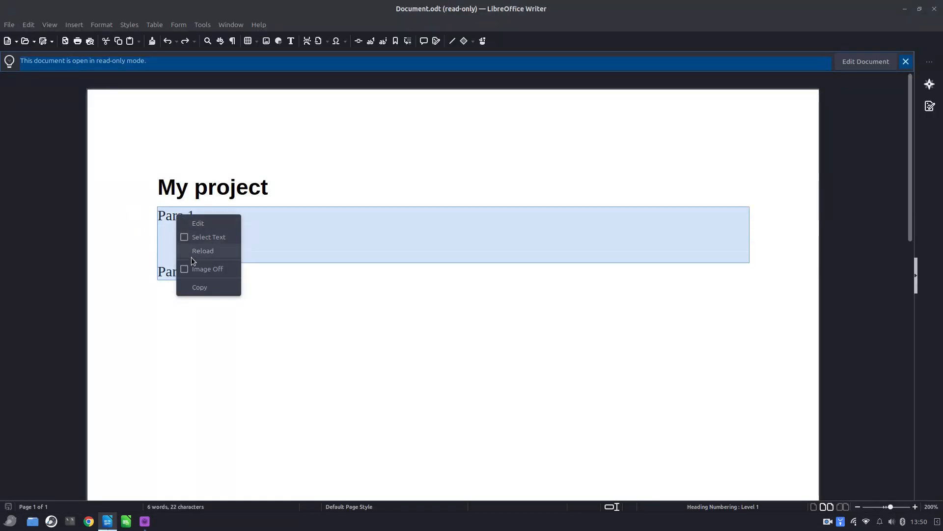
pyautogui.click(200, 287)
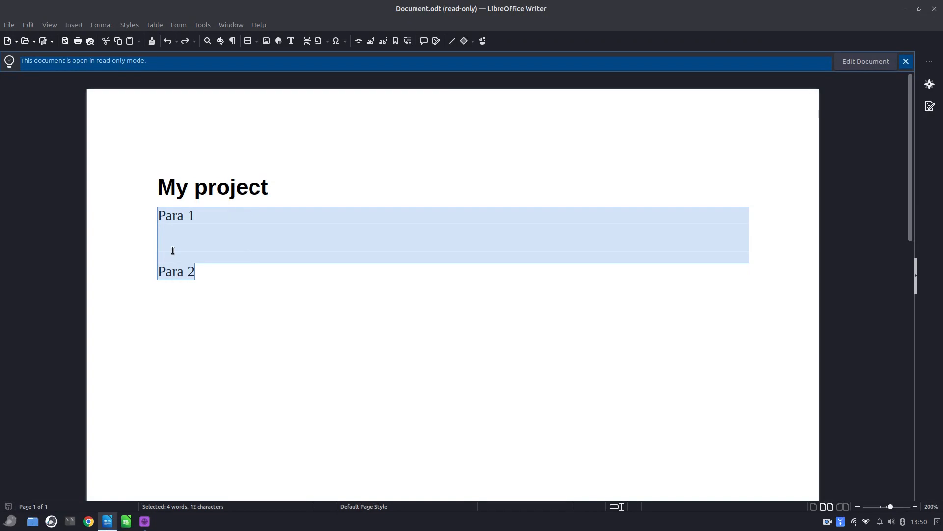
pyautogui.click(935, 8)
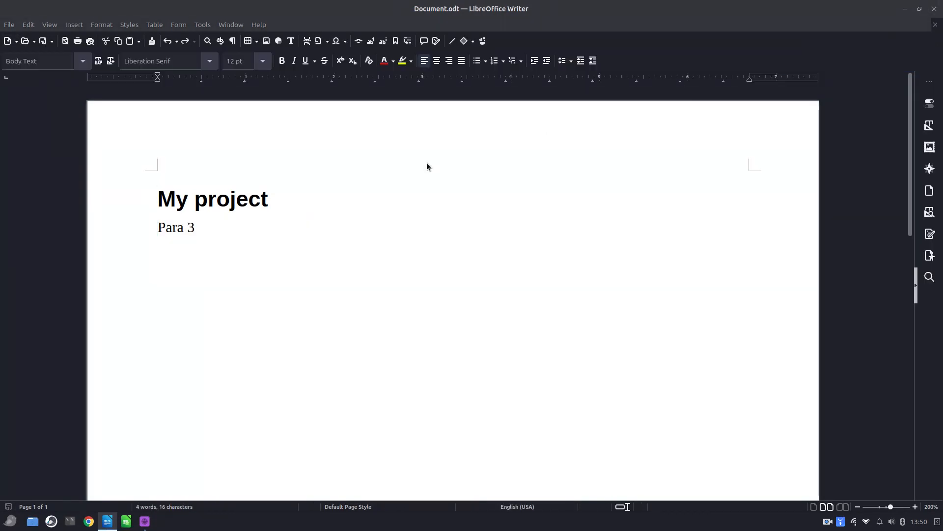
# Step: Paste the copied paragraphs on a new line above Para 3, with a blank line between Para 2 and Para 3
pyautogui.click(160, 225)
pyautogui.press('Return')
pyautogui.press('Up')
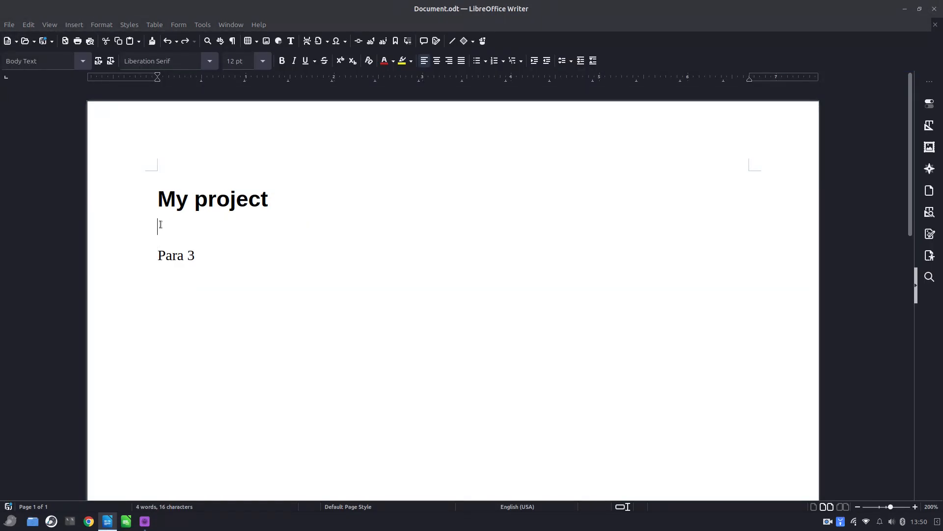
pyautogui.rightClick(161, 224)
pyautogui.click(196, 237)
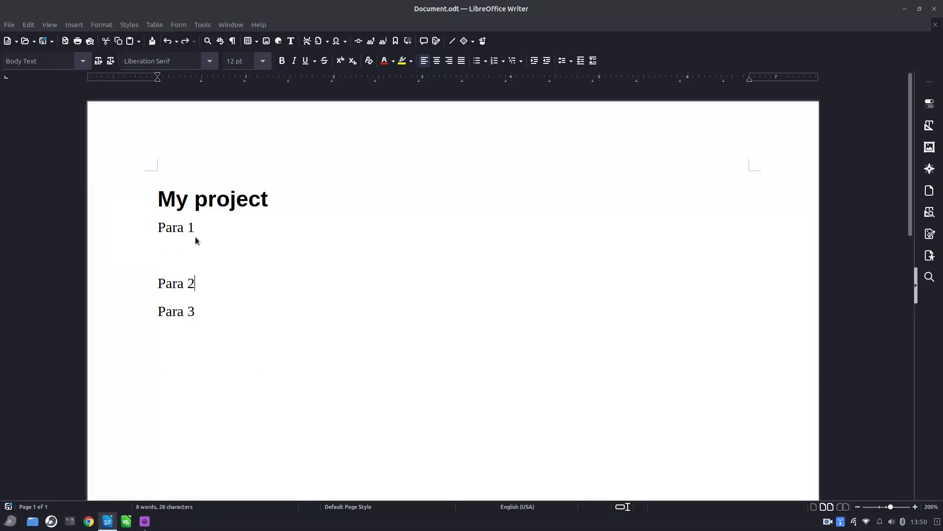
pyautogui.press('Return')
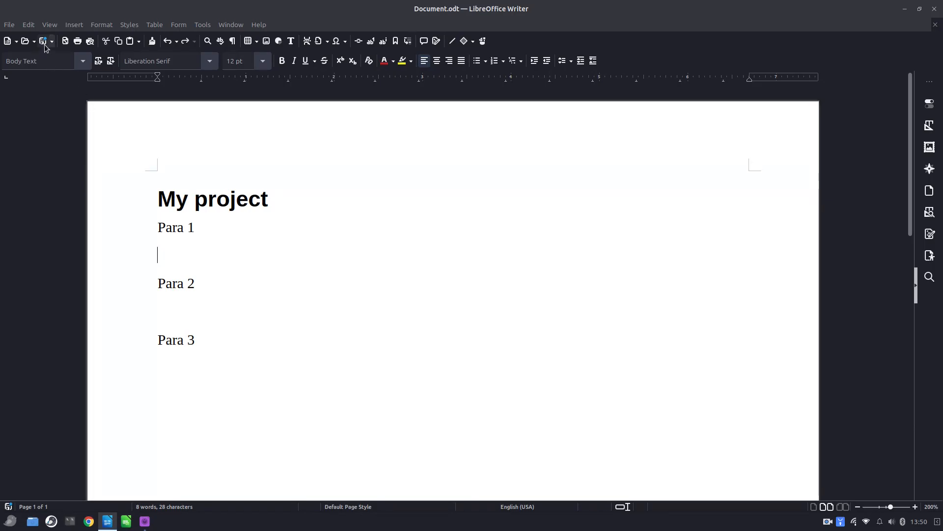
# Step: Store a new version of the document with the comment "v4 a good version" and return to the text
pyautogui.click(9, 25)
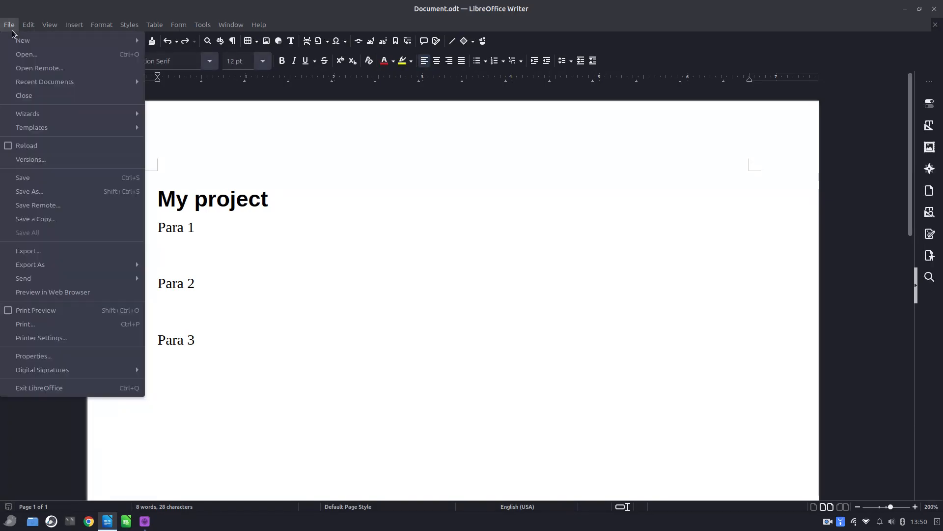
pyautogui.click(17, 160)
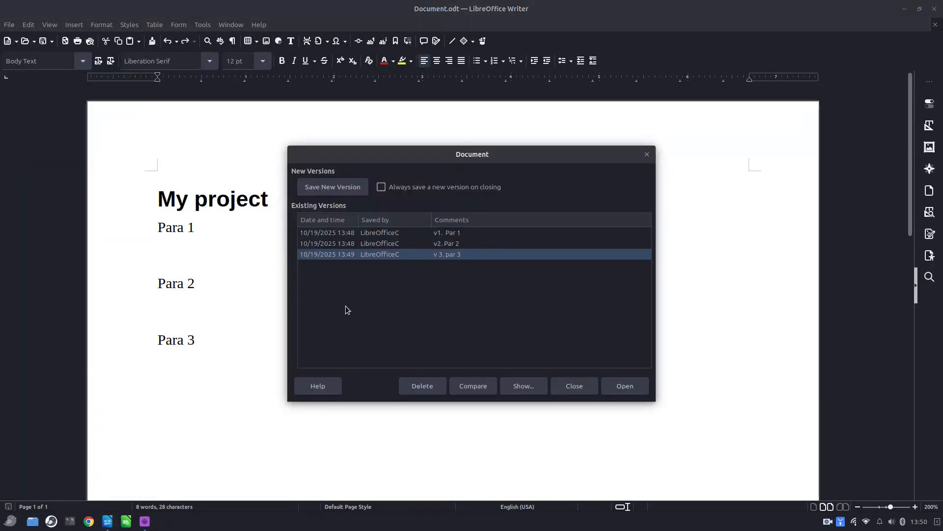
pyautogui.click(344, 191)
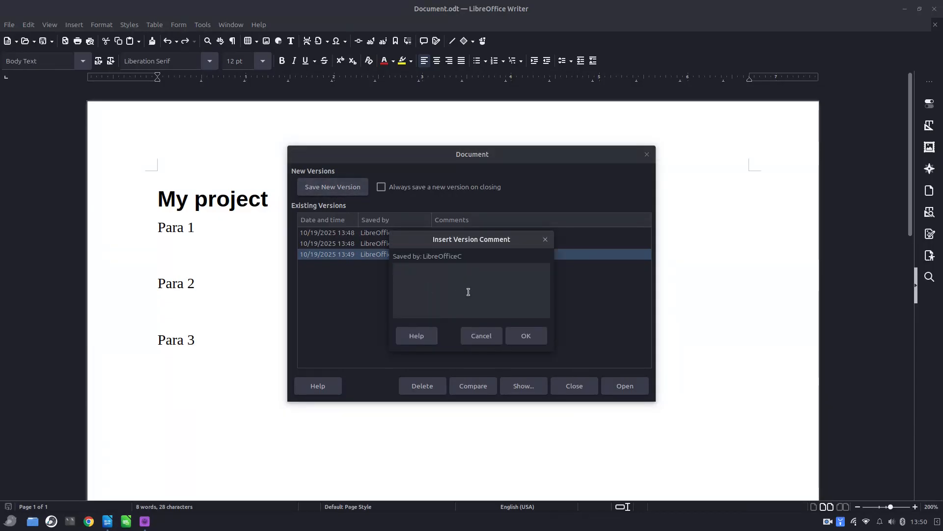
pyautogui.write('v4 a good ')
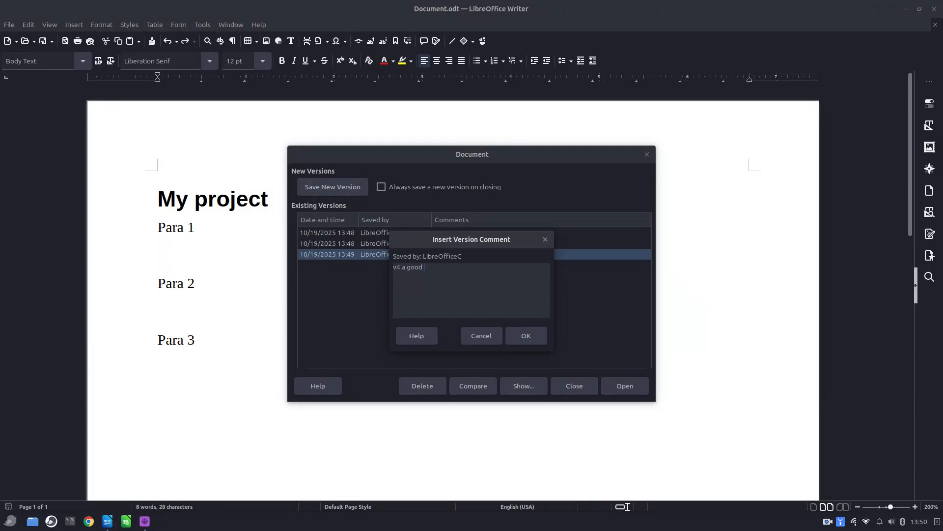
pyautogui.write('version')
pyautogui.press('Return')
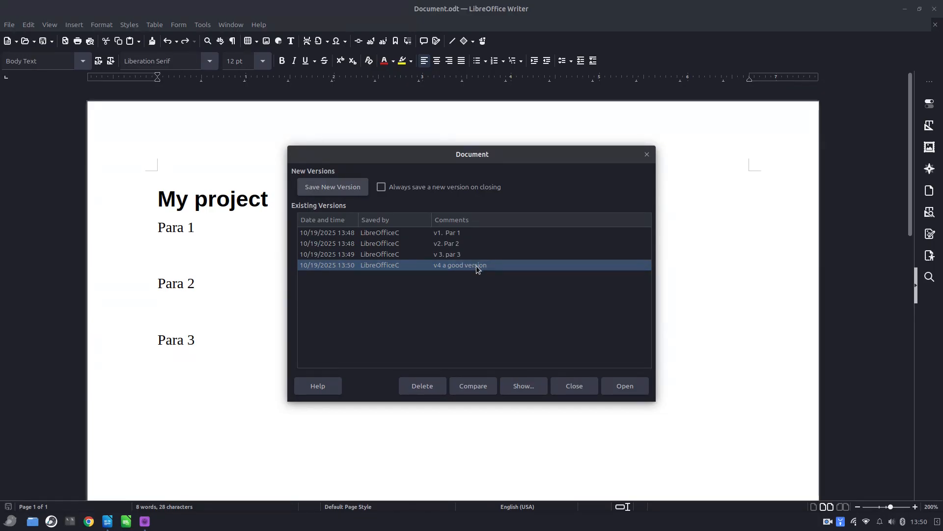
pyautogui.click(570, 383)
# Step: Add the paragraph "Para 4" below Para 3, separated by blank lines, and save the document
pyautogui.click(438, 357)
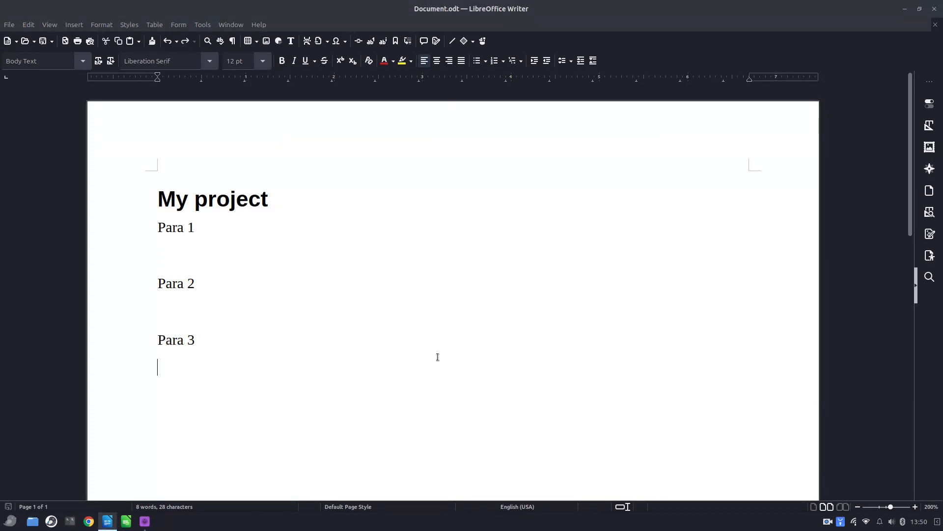
pyautogui.press('Return')
pyautogui.press('Return')
pyautogui.write('Par')
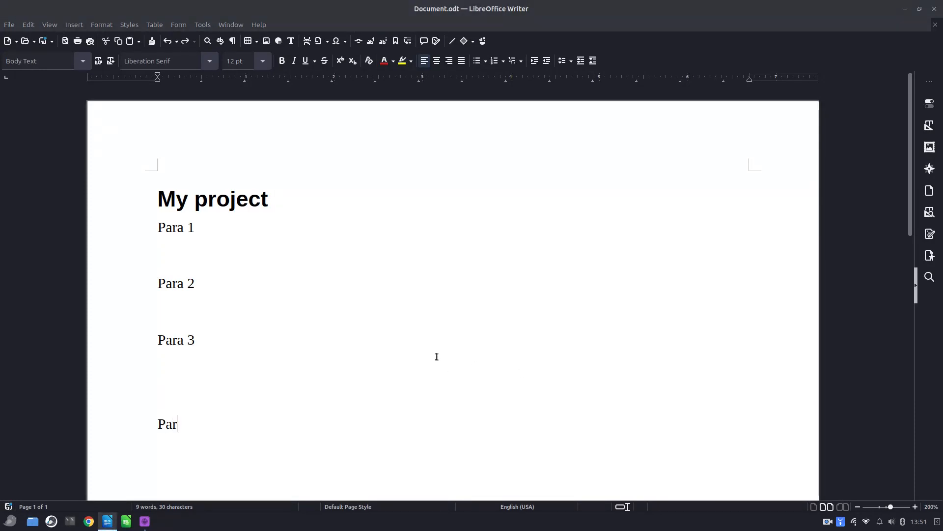
pyautogui.write('a 4')
pyautogui.hotkey('ctrl', 's')
# Step: Store the current document as a new version with the comment "v 5"
pyautogui.click(15, 25)
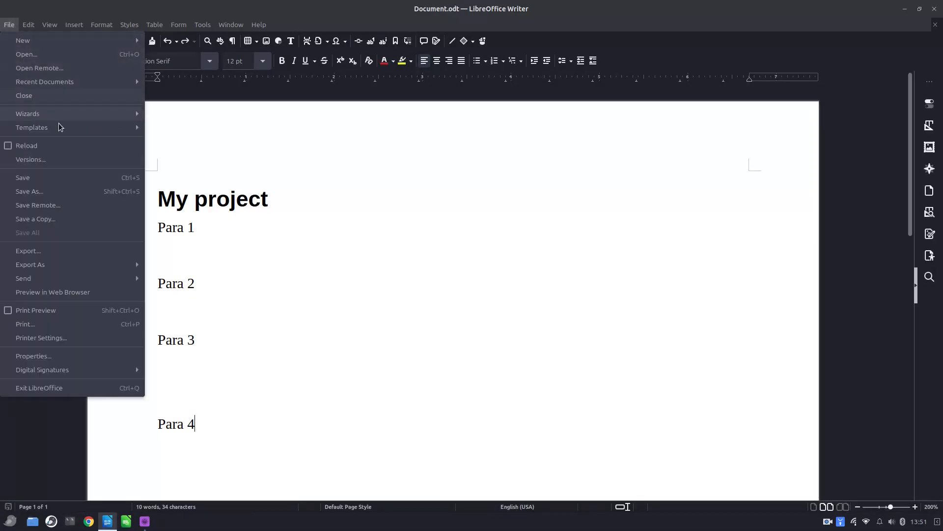
pyautogui.click(73, 159)
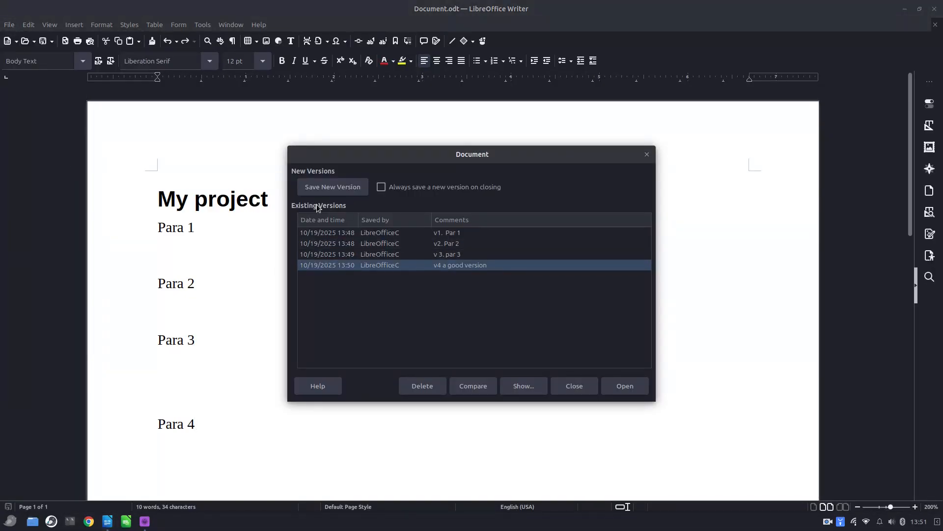
pyautogui.click(330, 188)
pyautogui.write('v 5')
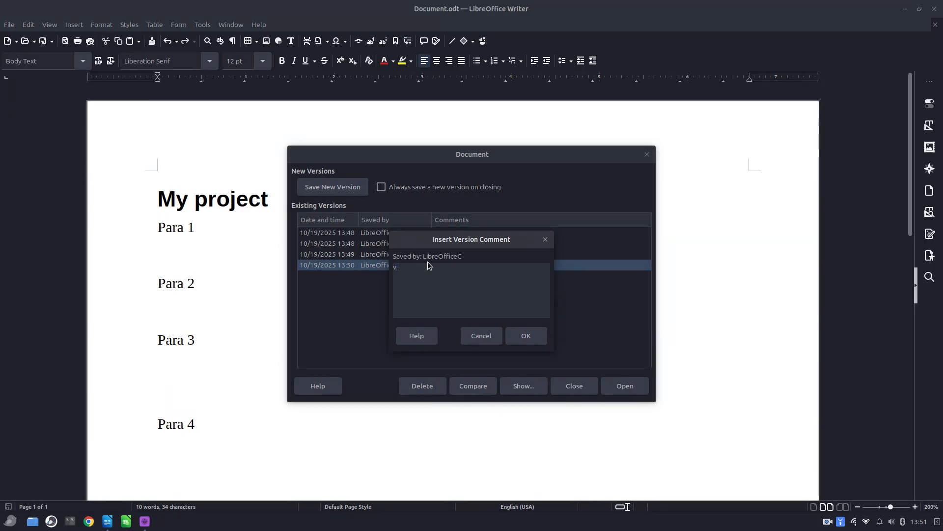
pyautogui.click(524, 334)
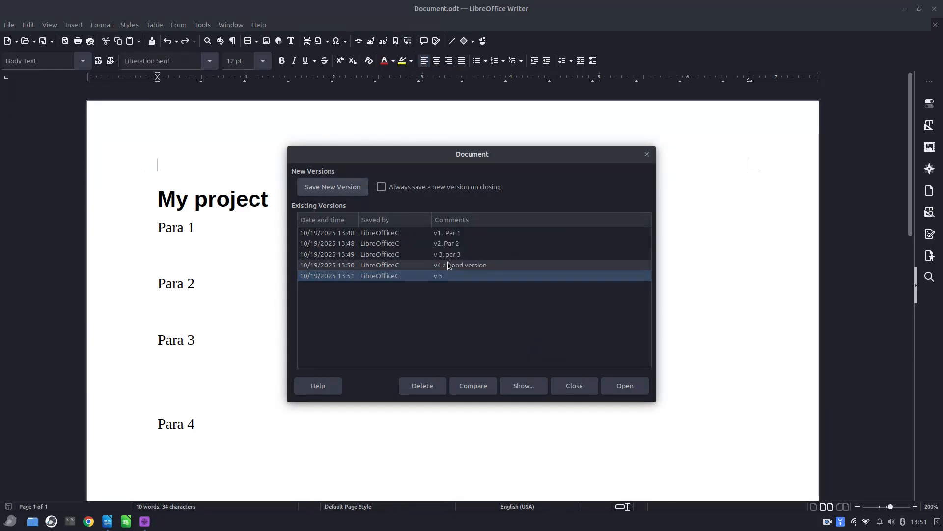
# Step: Delete the saved versions "v1. Par 1", "v2. Par 2" and "v 3. par 3", and close the version list
pyautogui.click(452, 243)
pyautogui.click(450, 233)
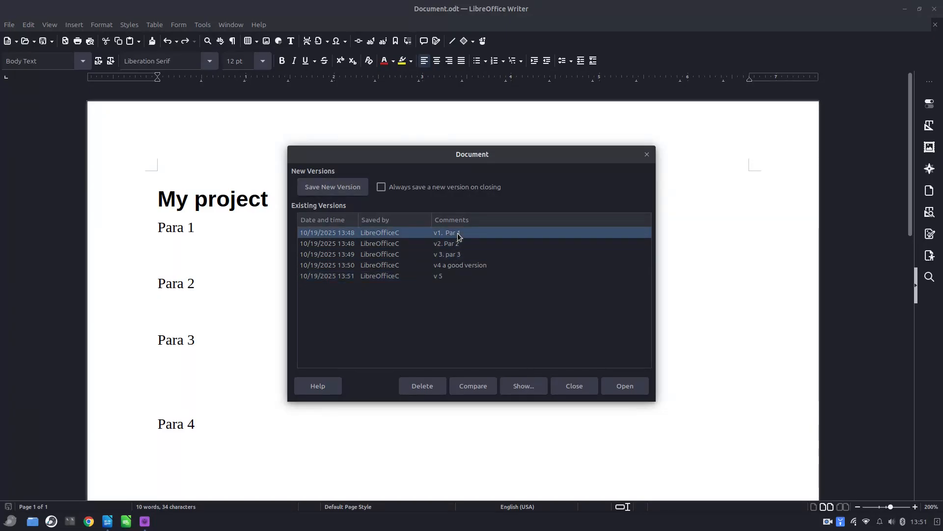
pyautogui.click(427, 383)
pyautogui.click(458, 233)
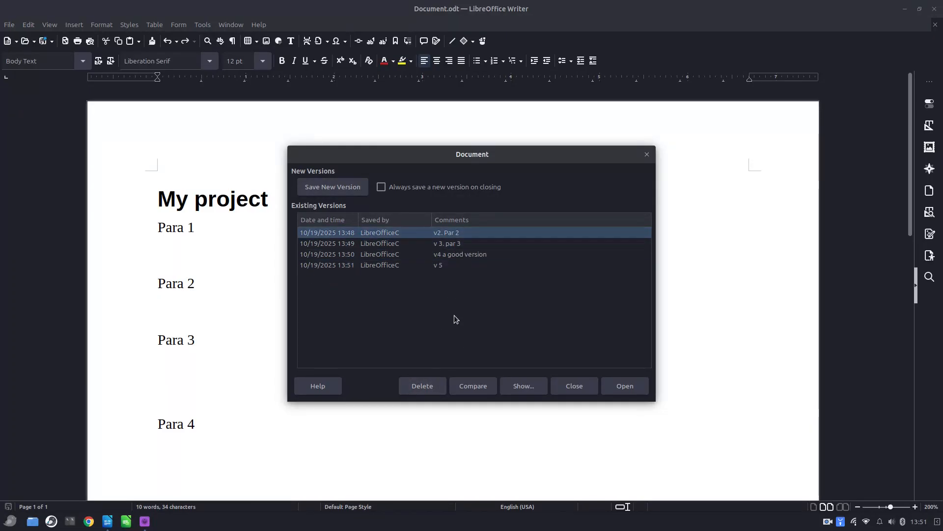
pyautogui.click(434, 381)
pyautogui.click(462, 233)
pyautogui.click(433, 384)
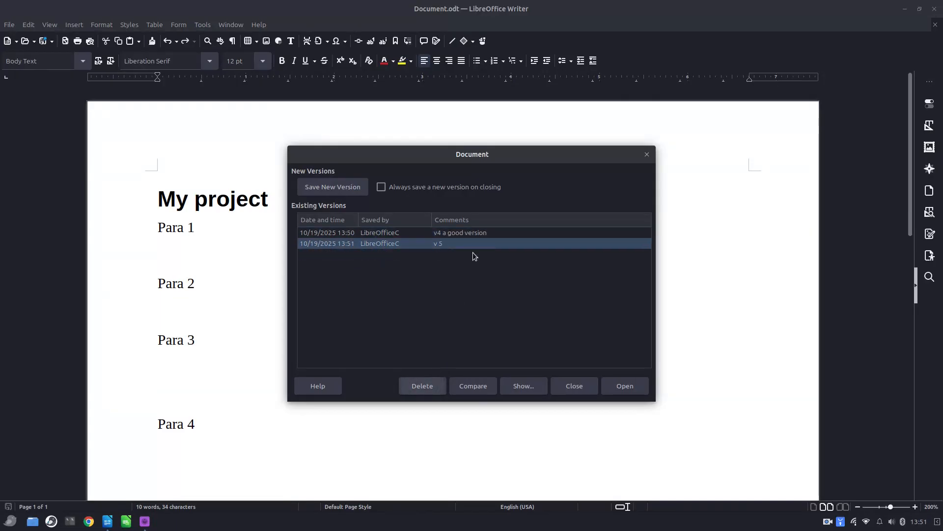
pyautogui.click(454, 234)
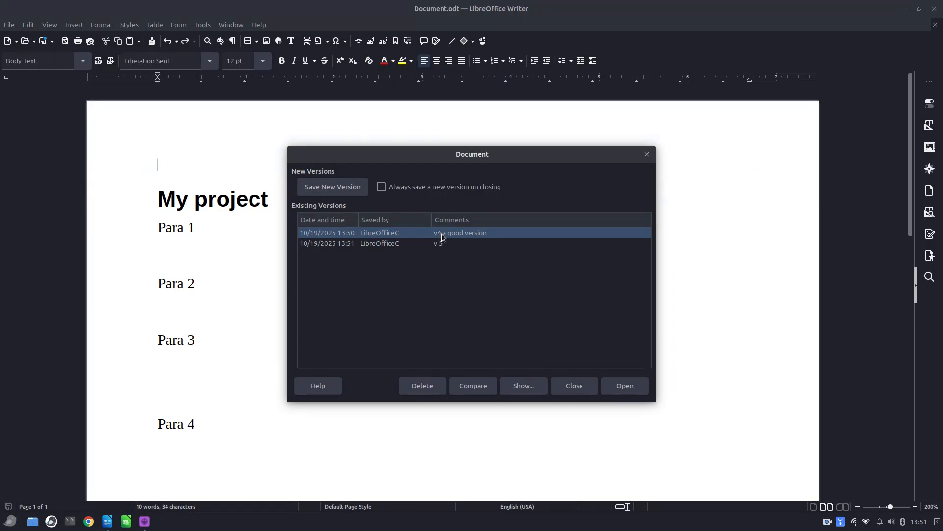
pyautogui.click(449, 242)
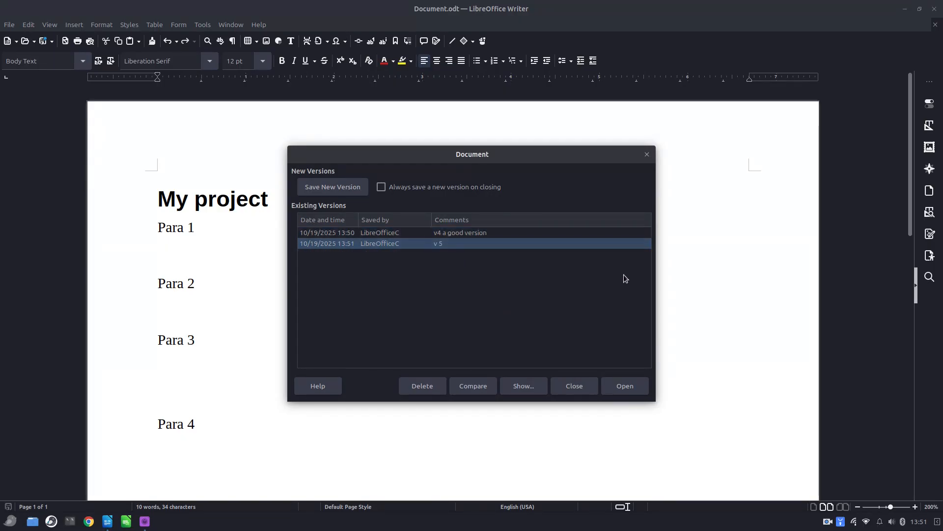
pyautogui.click(566, 380)
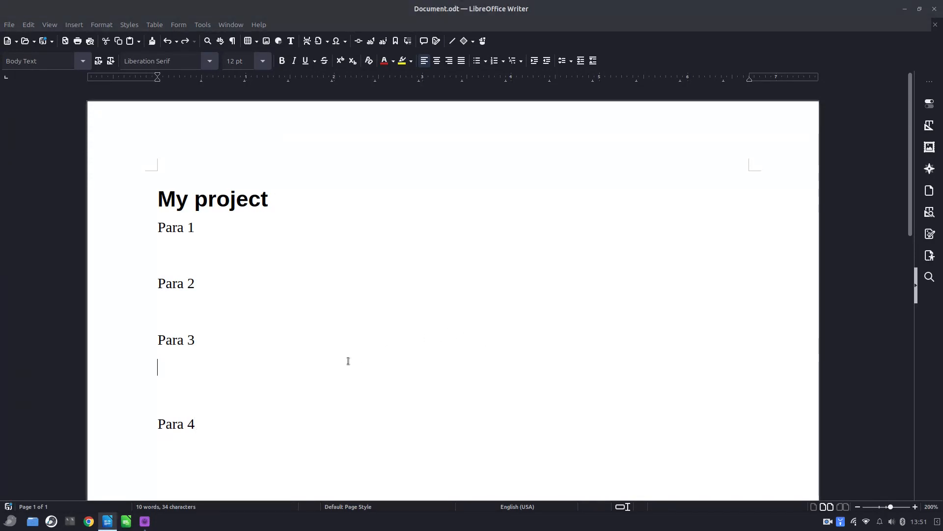
# Step: Remove one blank line between Para 3 and Para 4, and check the list of saved versions
pyautogui.press('Delete')
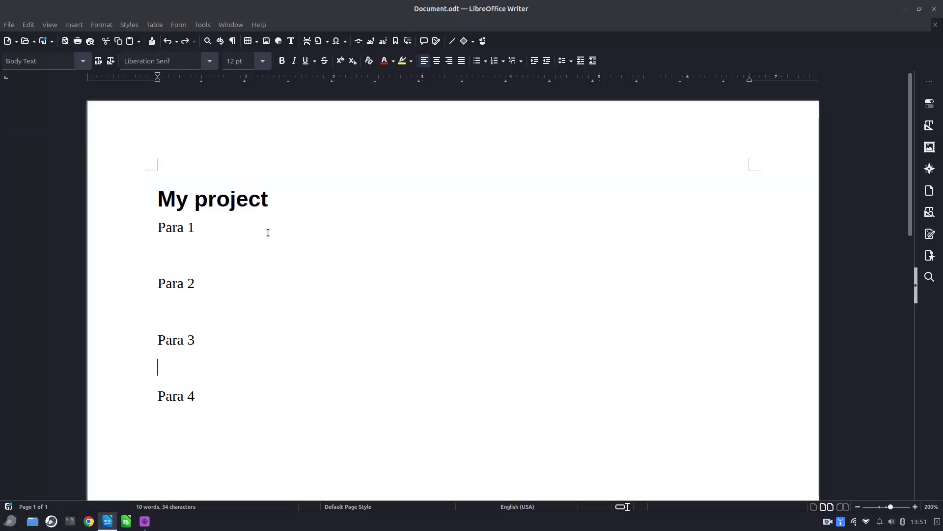
pyautogui.click(9, 24)
pyautogui.click(44, 158)
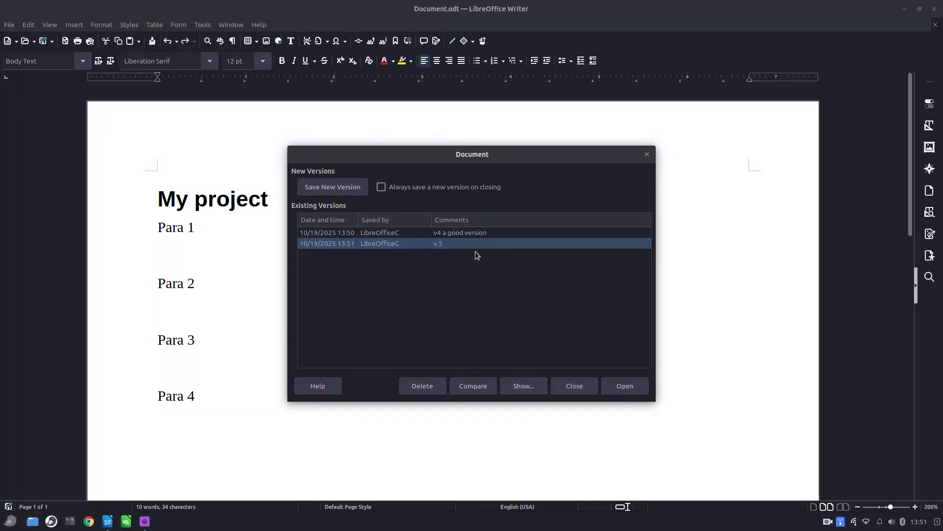
pyautogui.click(569, 385)
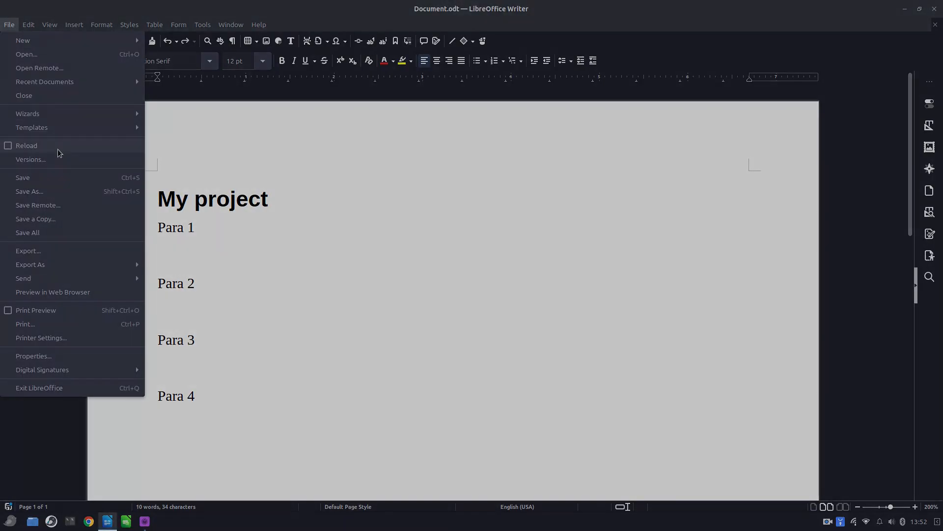